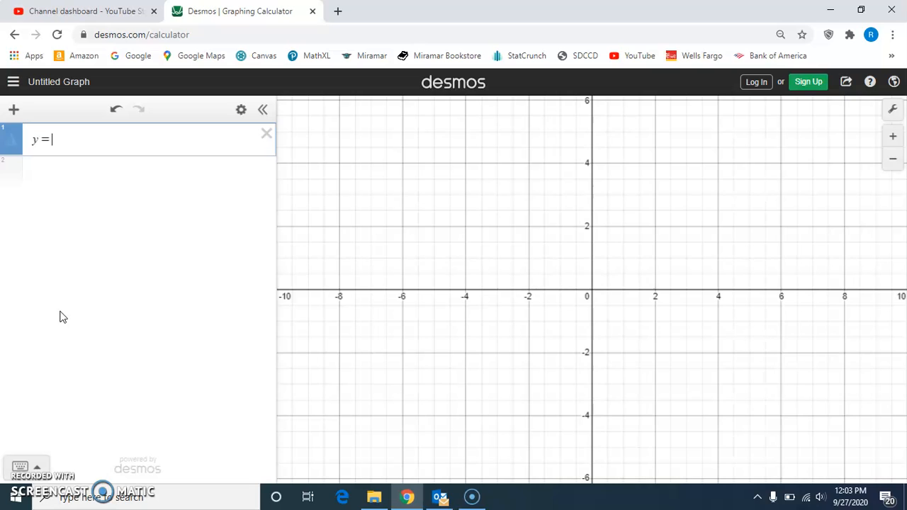
Complete the equation y = 1/(x^2 + c) in the first expression and add a slider for c.
type("1/")
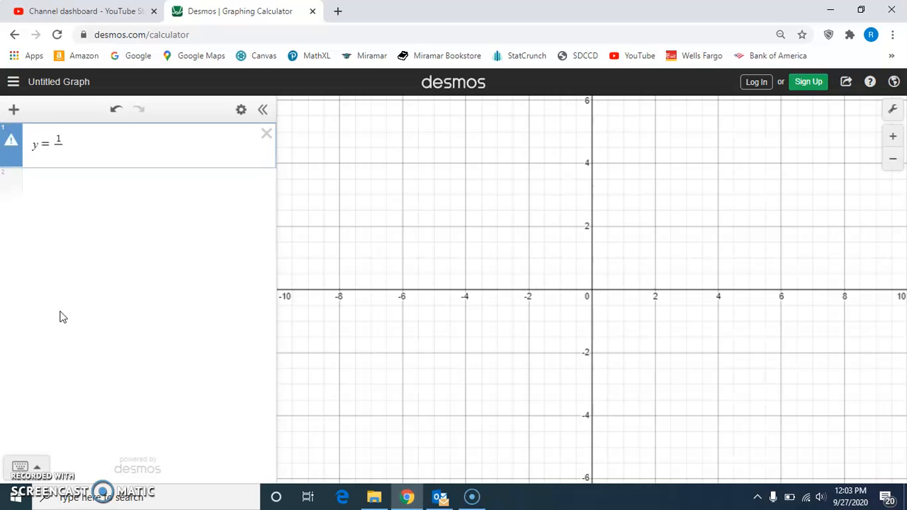
type("(x^2 + c")
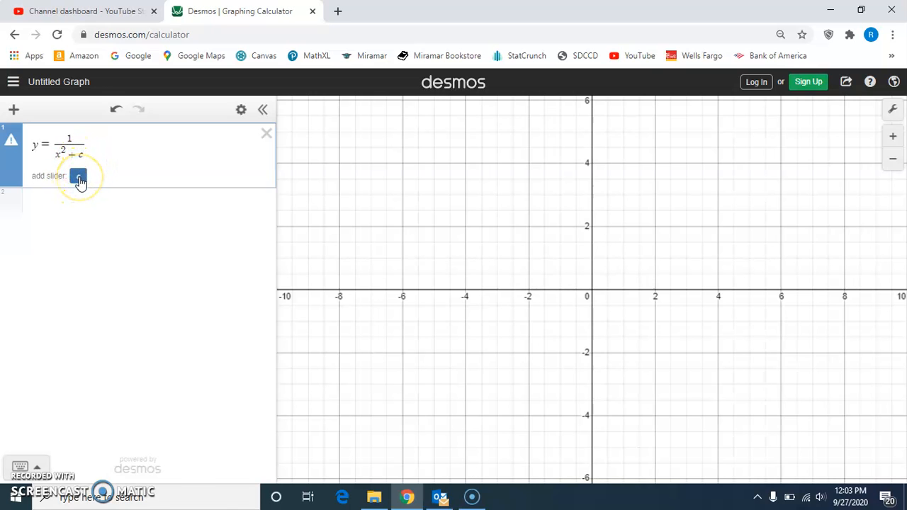
left_click(79, 179)
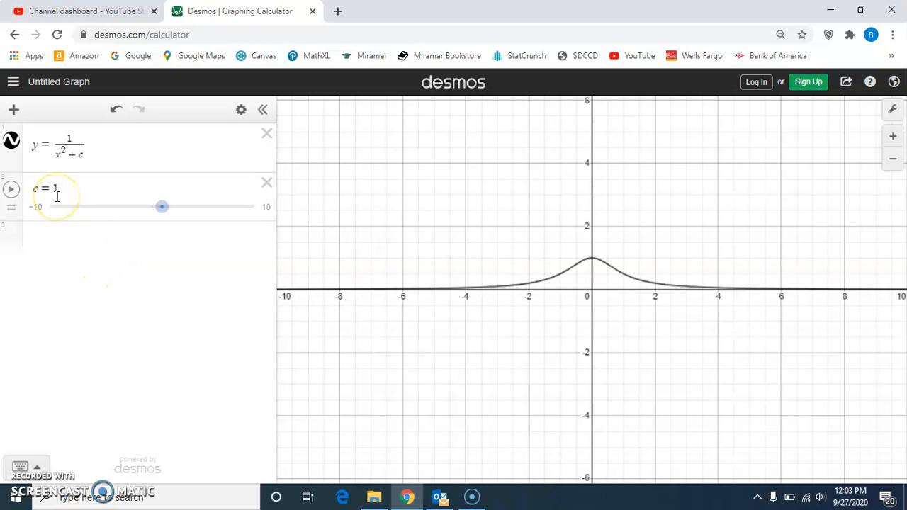
Animate c to sweep through the family of curves, pausing at a positive value and at a negative value.
left_click(17, 194)
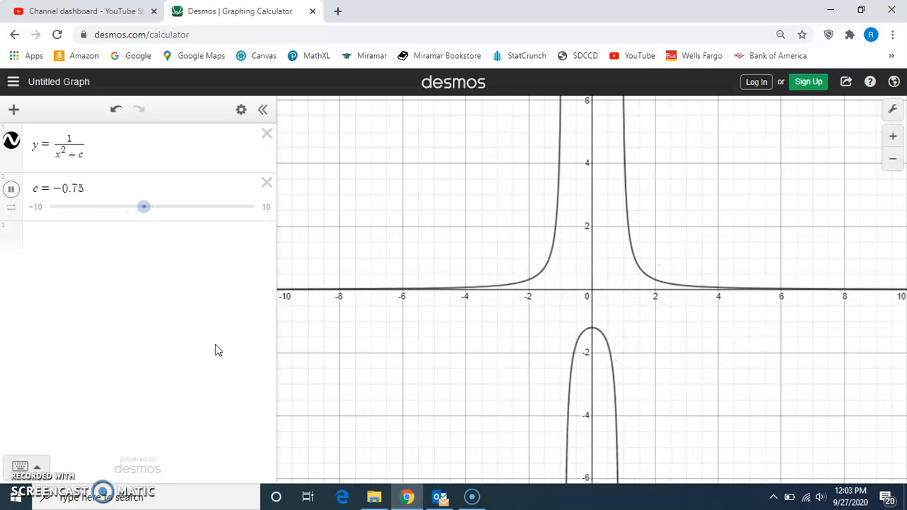
left_click(190, 314)
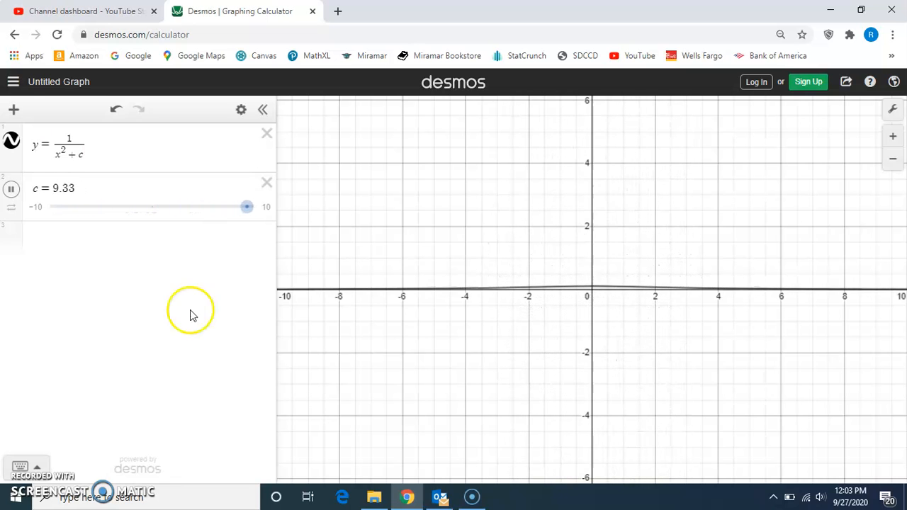
left_click(11, 190)
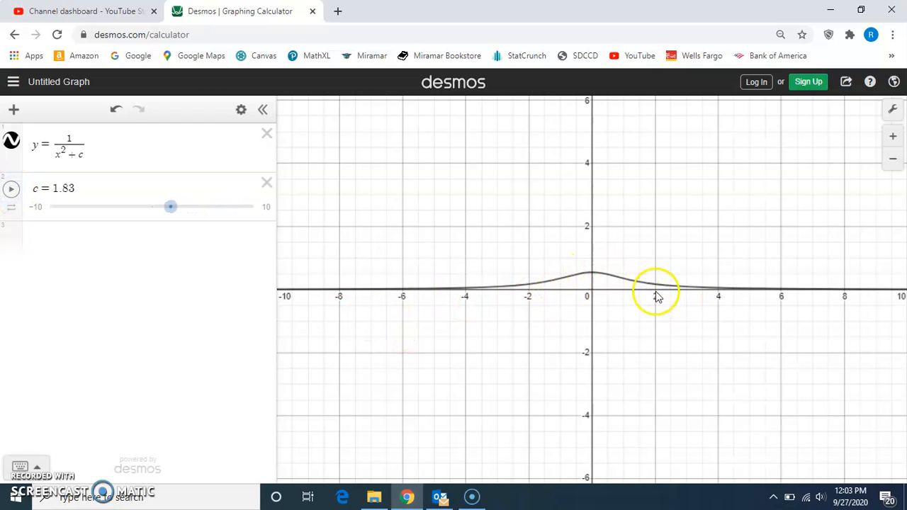
left_click(11, 190)
left_click(11, 189)
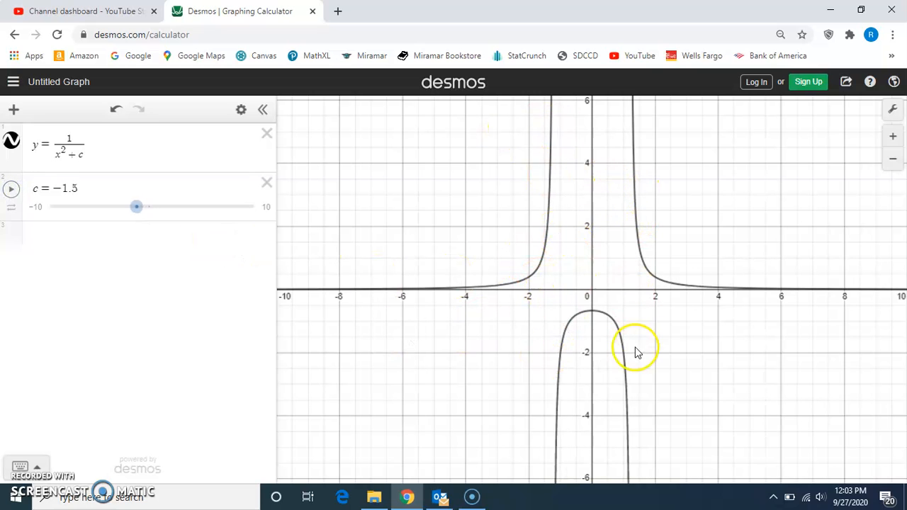
Move c to 0.1 and to −1.8 to compare the curve shapes, and briefly animate c again.
left_click_drag(140, 209, 158, 212)
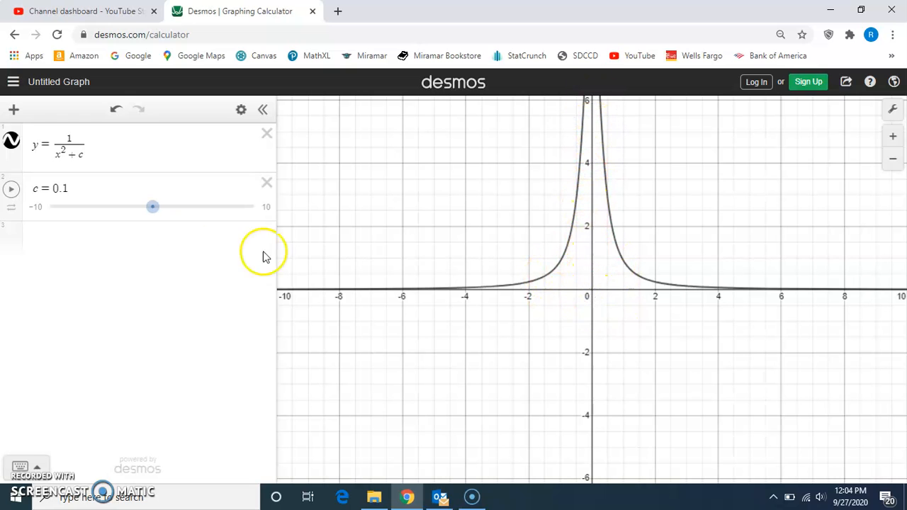
left_click_drag(151, 207, 134, 214)
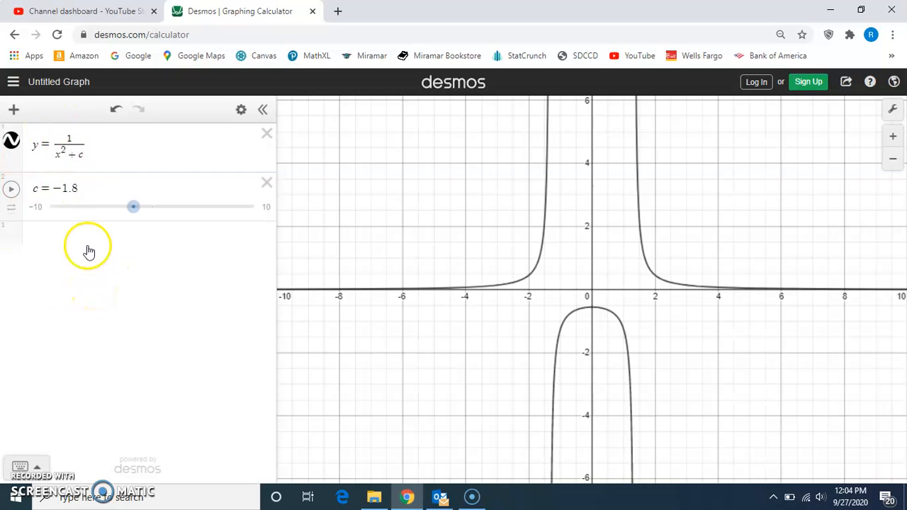
left_click(12, 190)
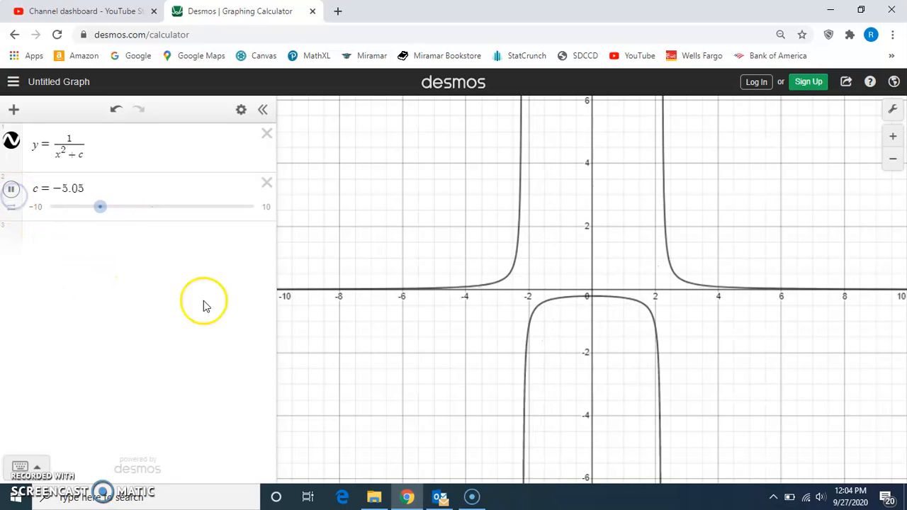
left_click(11, 189)
Plot the point (2, 1/3) and adjust c to −1 so the curve passes through it.
left_click(83, 240)
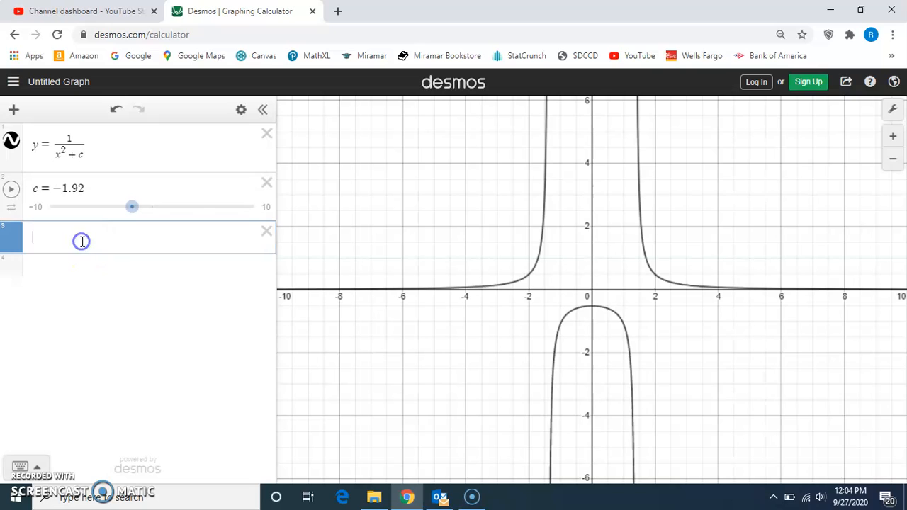
type("(")
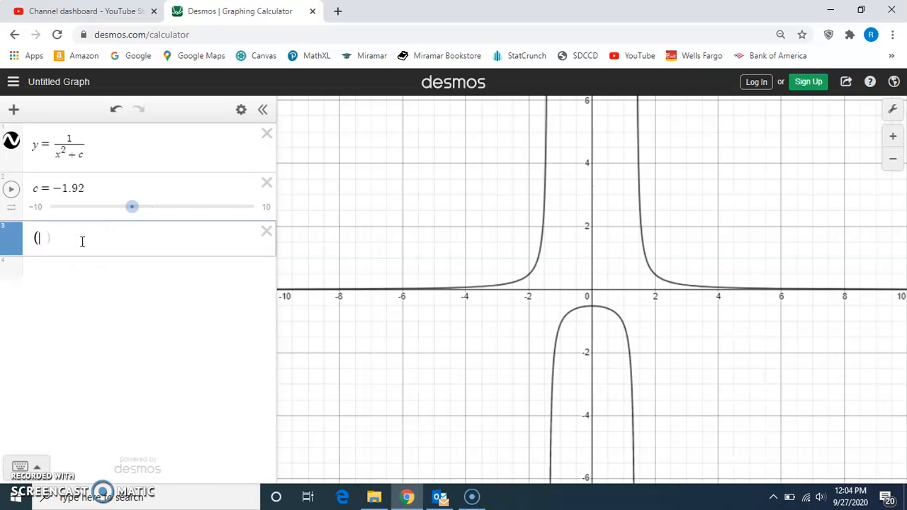
type("2, 1/3")
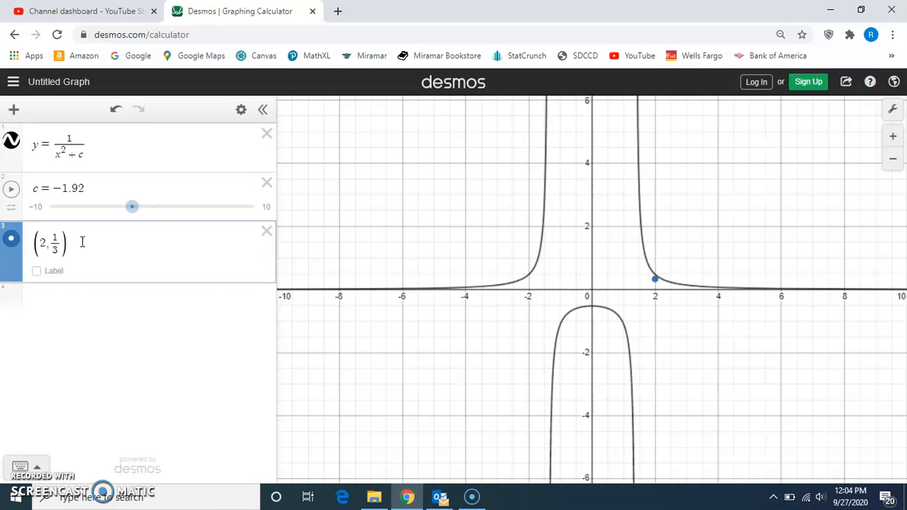
left_click(11, 189)
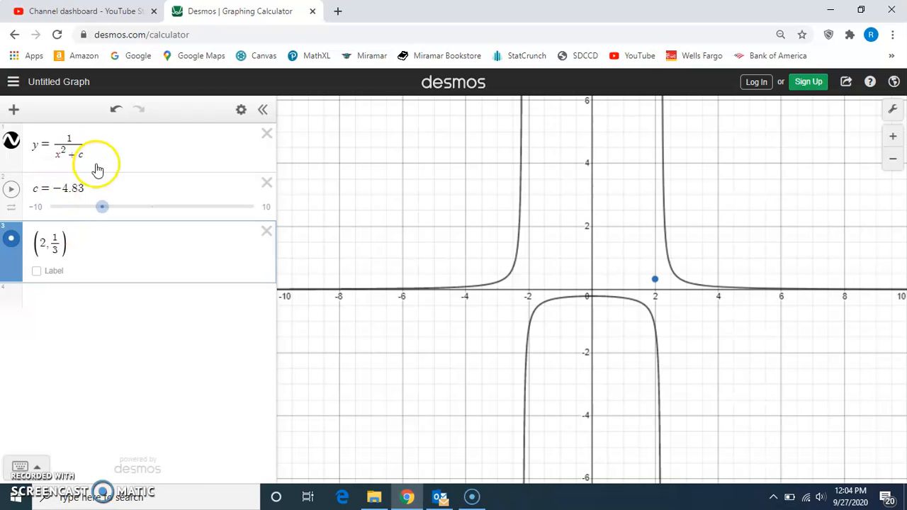
left_click_drag(104, 208, 144, 207)
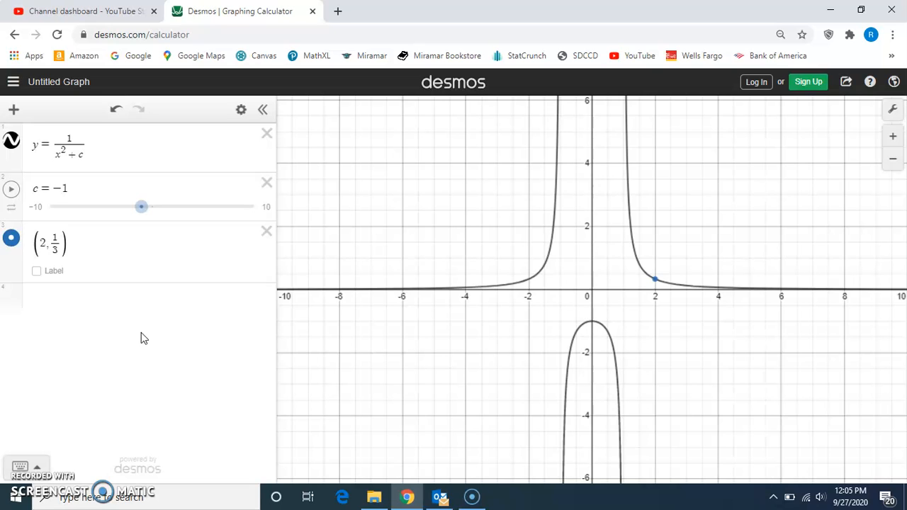
Delete the point, the c slider and the y = 1/(x^2 + c) equation to clear the graph.
left_click(267, 231)
left_click(267, 186)
left_click(266, 134)
left_click(163, 162)
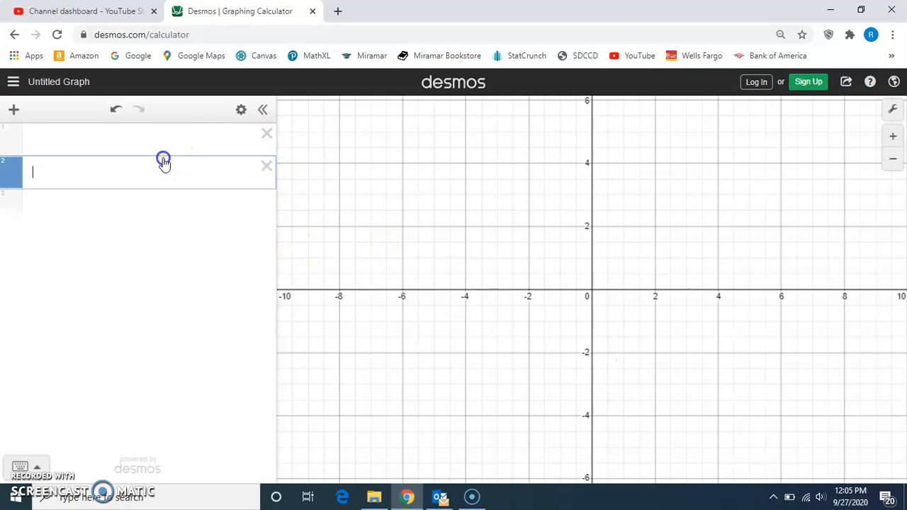
Graph y = x/(1 + kx) with a slider for k, and animate k, stopping it at 0.75.
left_click(149, 146)
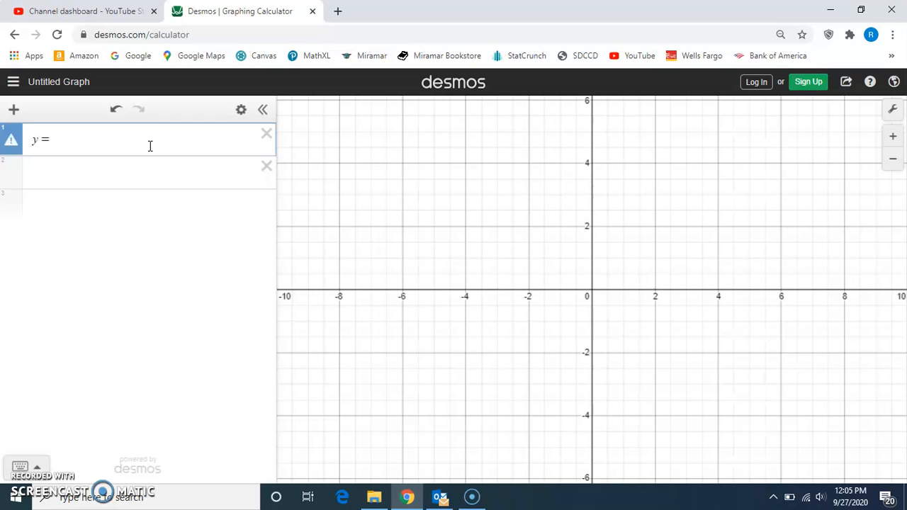
type("y=x/")
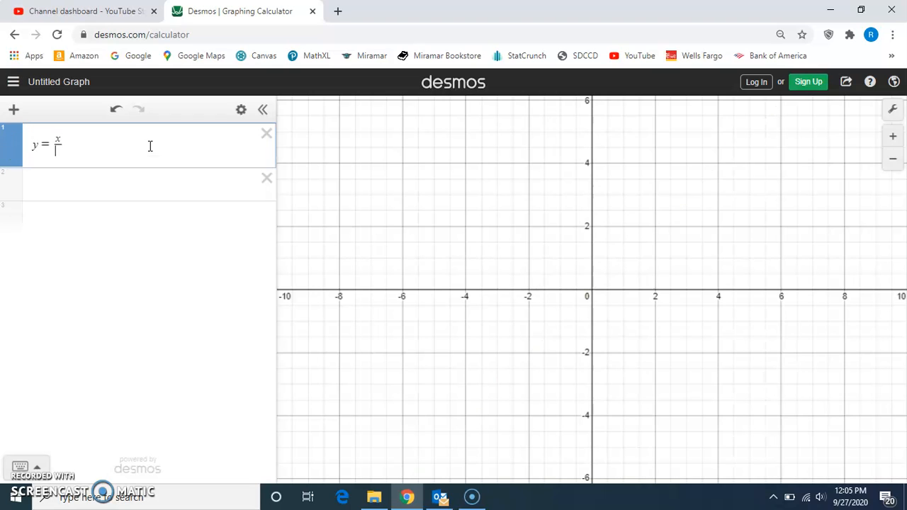
type("1+kx")
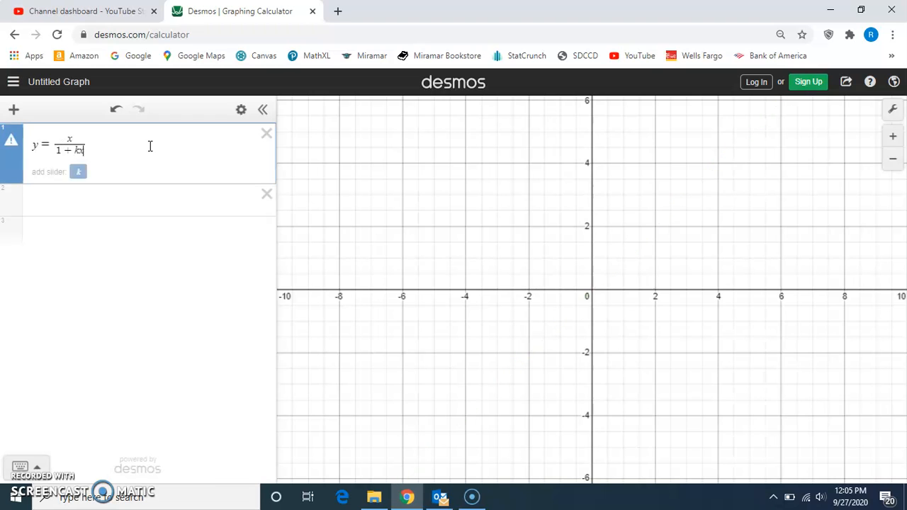
left_click(78, 174)
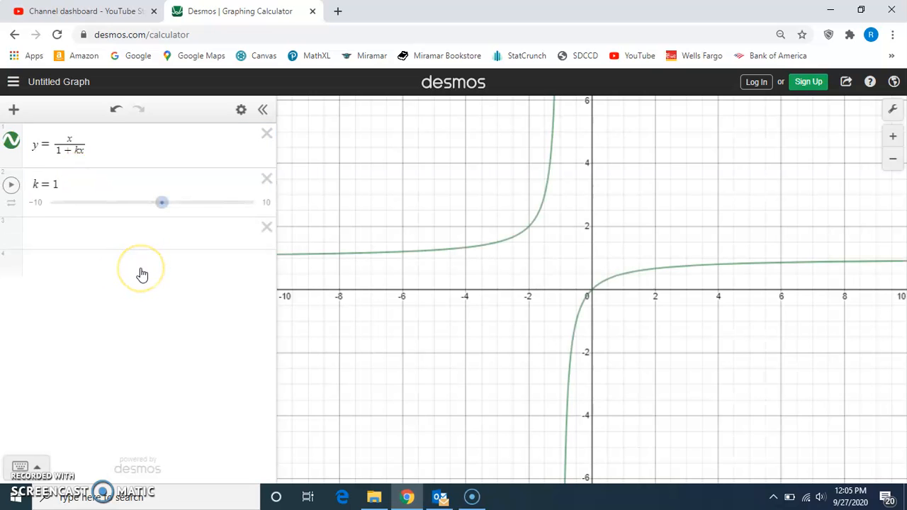
left_click(13, 186)
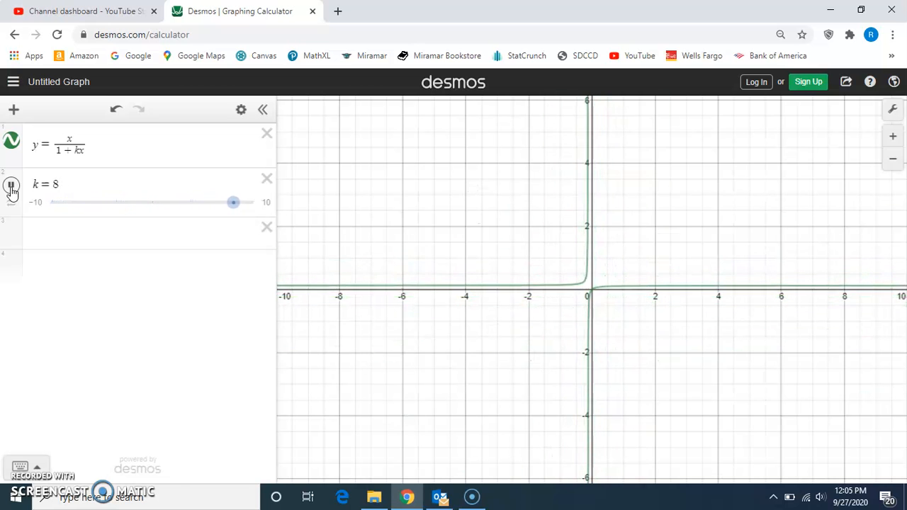
left_click(11, 188)
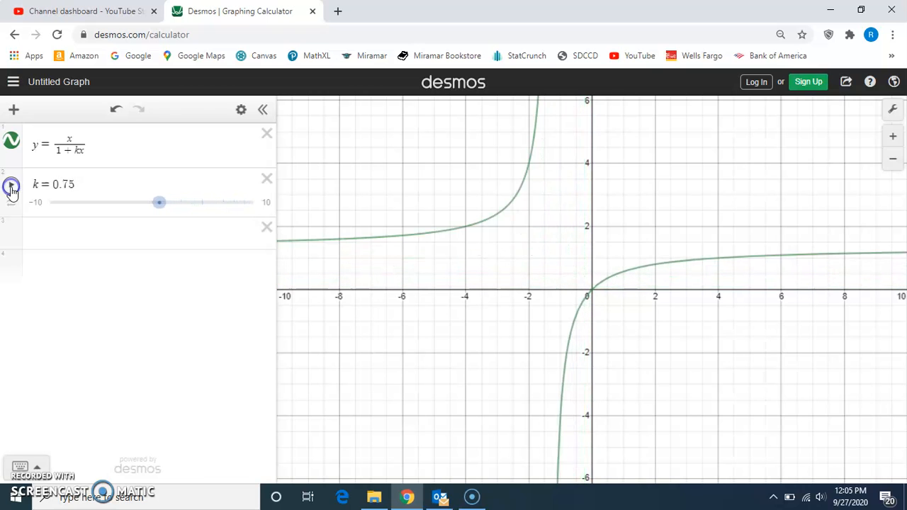
Graph y = (c − x^3)^(1/3) as a second family of curves and add a slider for c.
left_click(54, 233)
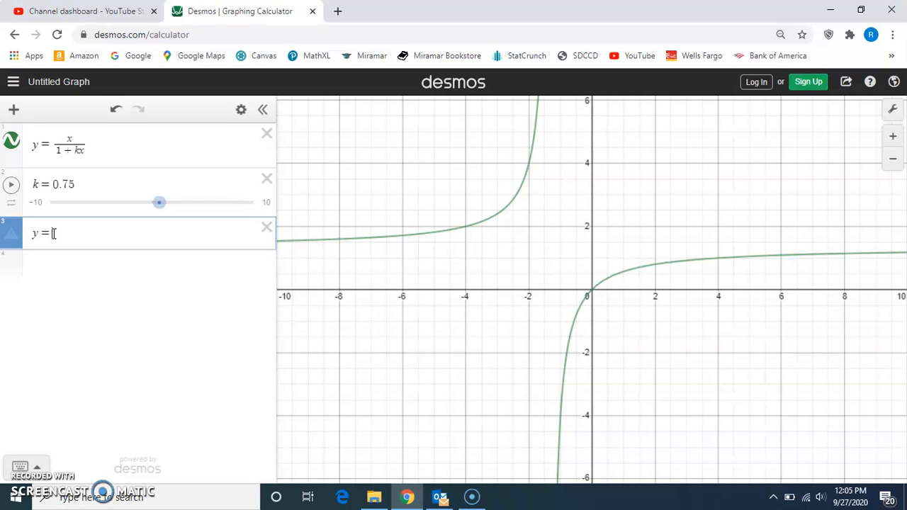
type("(")
type("c-x")
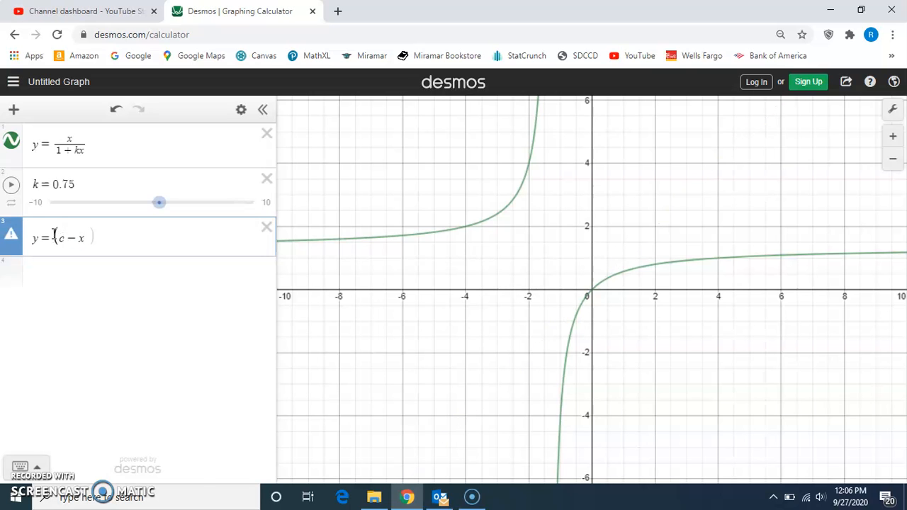
type("^3)")
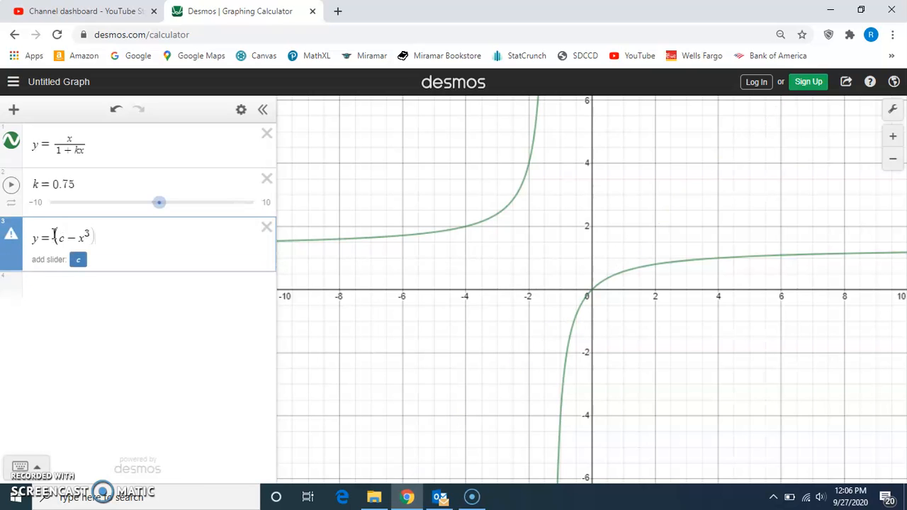
type("^")
type("1/3")
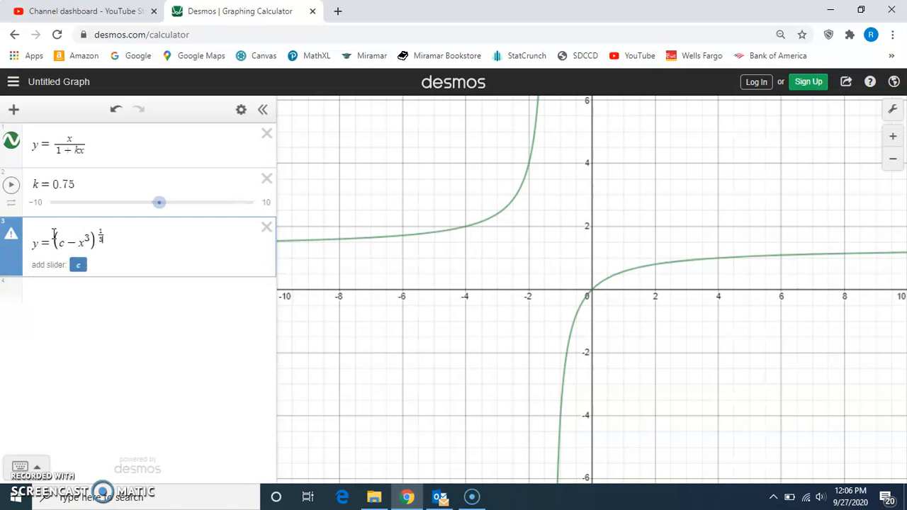
left_click(78, 264)
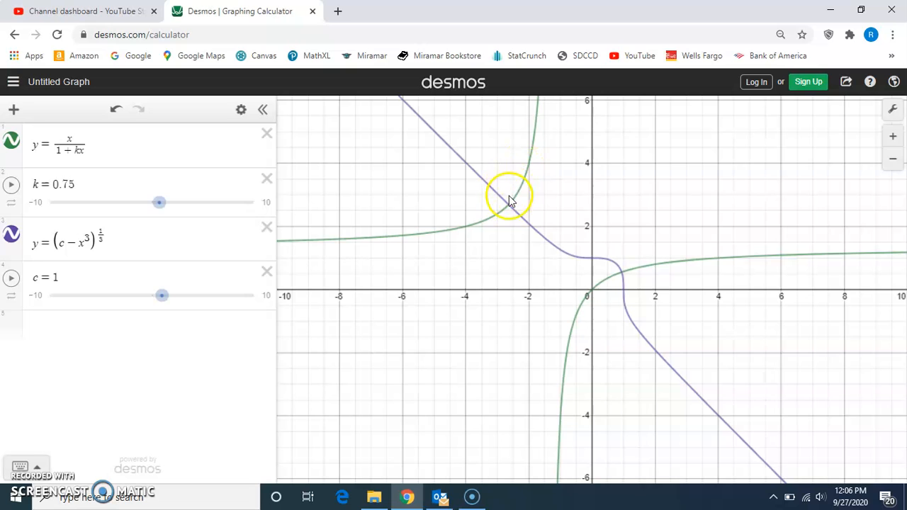
Animate k on its own and stop it at 3.25, and animate c to see how its curves move.
left_click(11, 186)
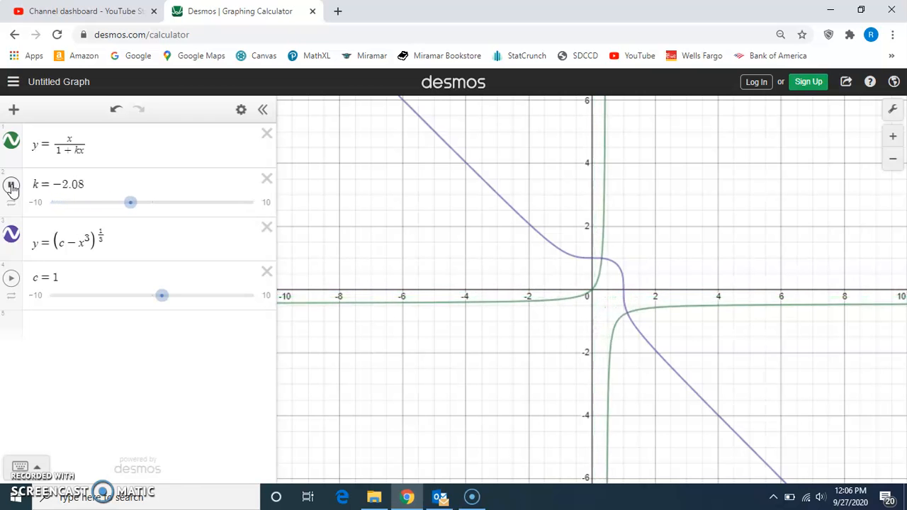
left_click(12, 186)
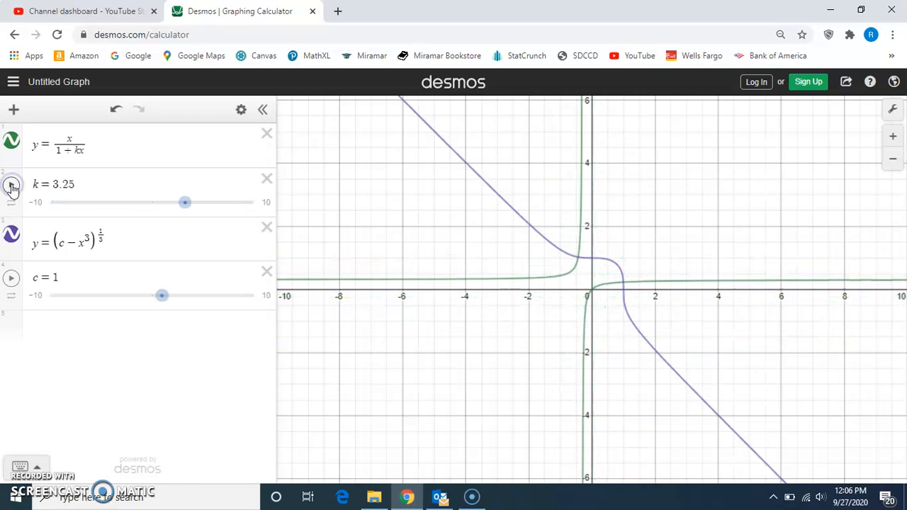
left_click(11, 281)
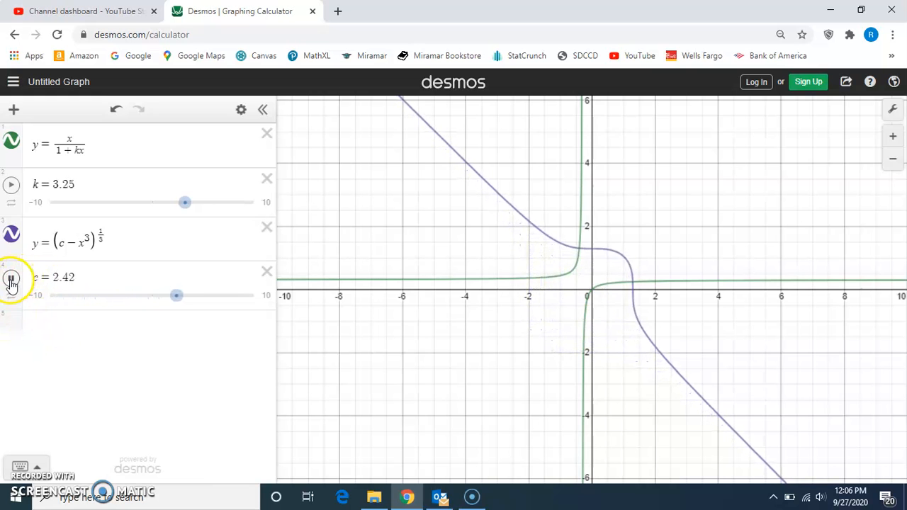
Animate k and c together to view both families of curves, stopping c at 7.42 and k at −0.42.
left_click(12, 186)
left_click(10, 278)
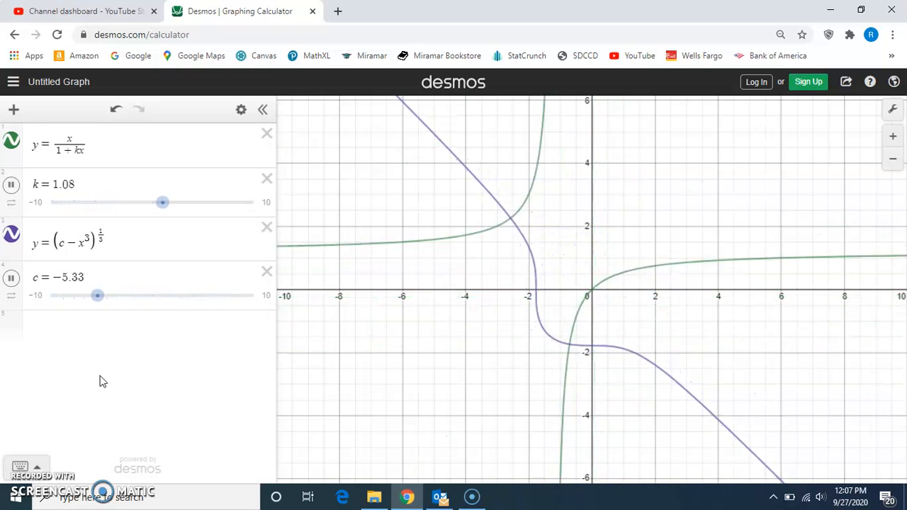
left_click(11, 281)
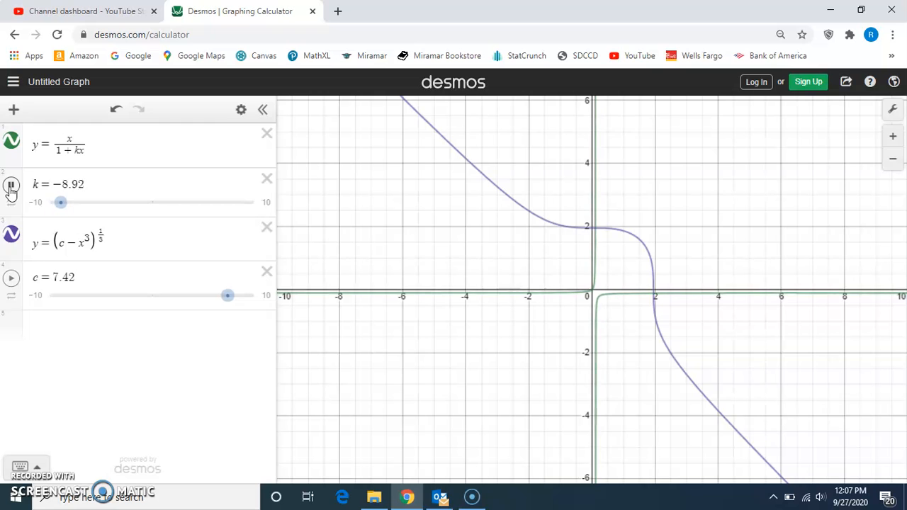
left_click(11, 188)
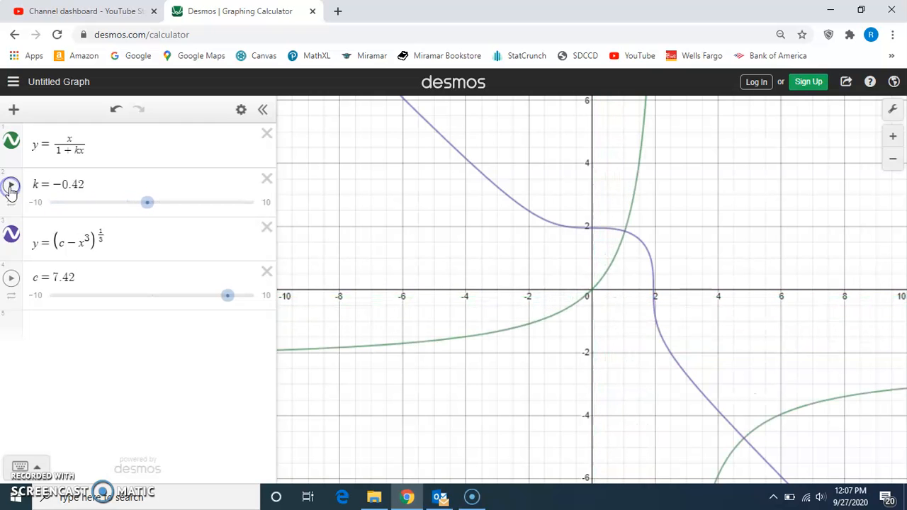